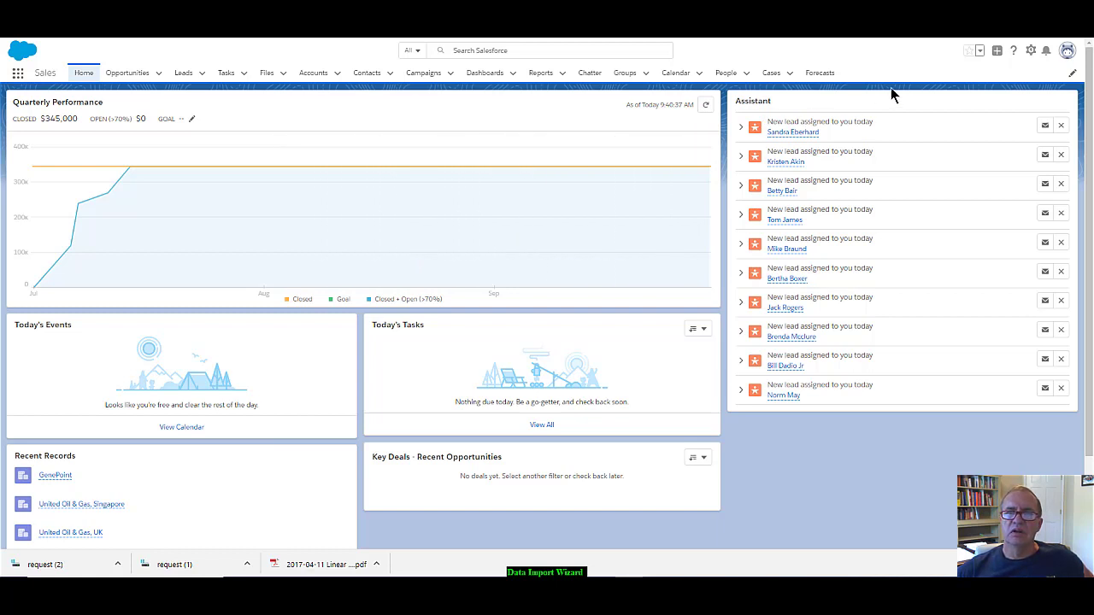
Open Setup for the current app.
left_click(1031, 52)
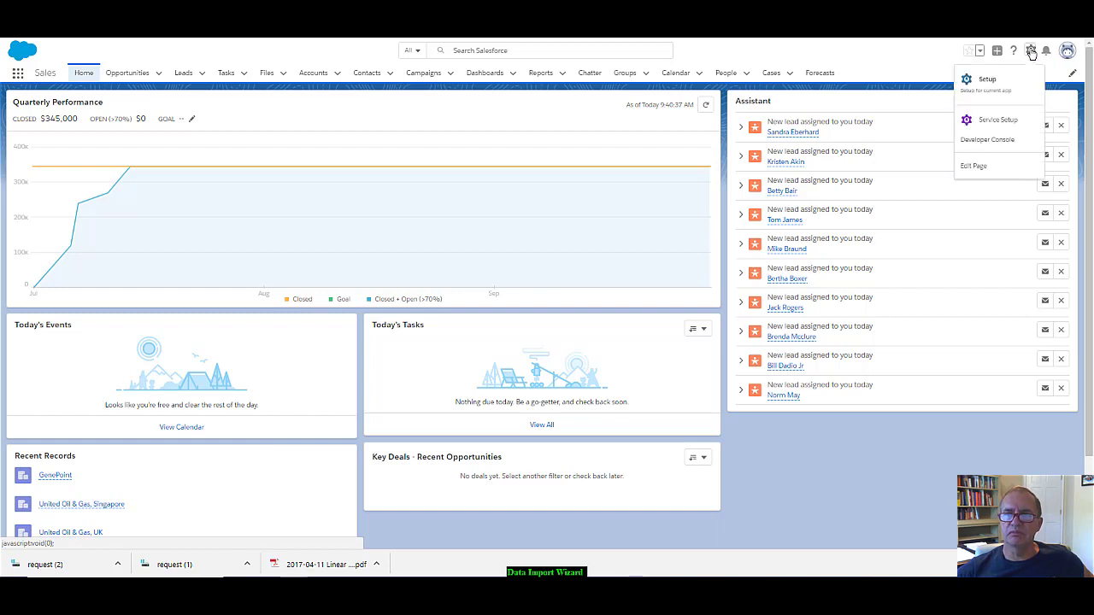
left_click(985, 81)
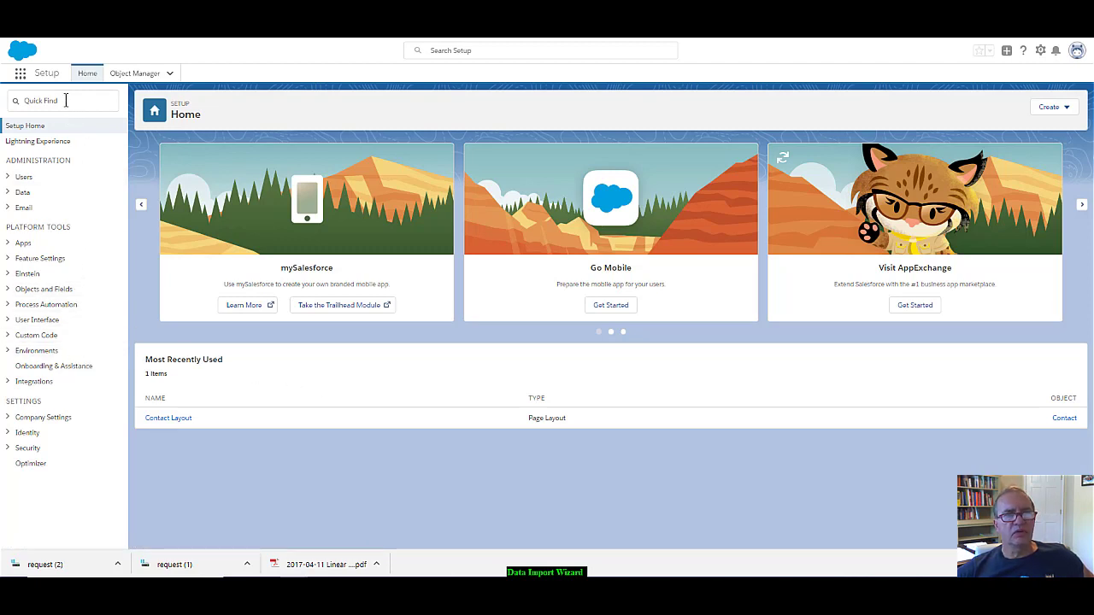
left_click(66, 100)
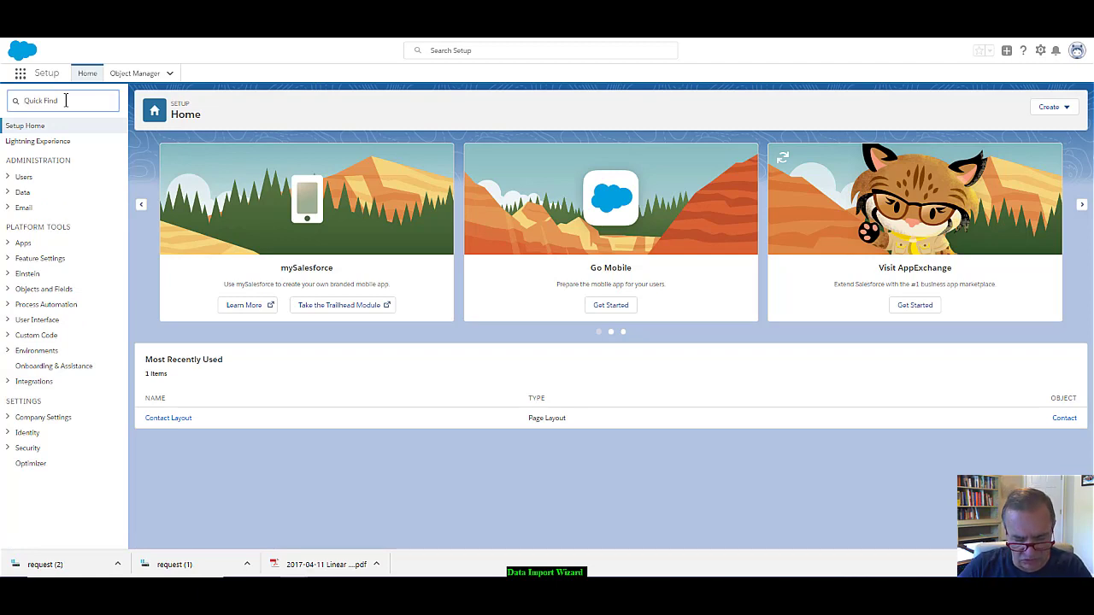
type("Dat")
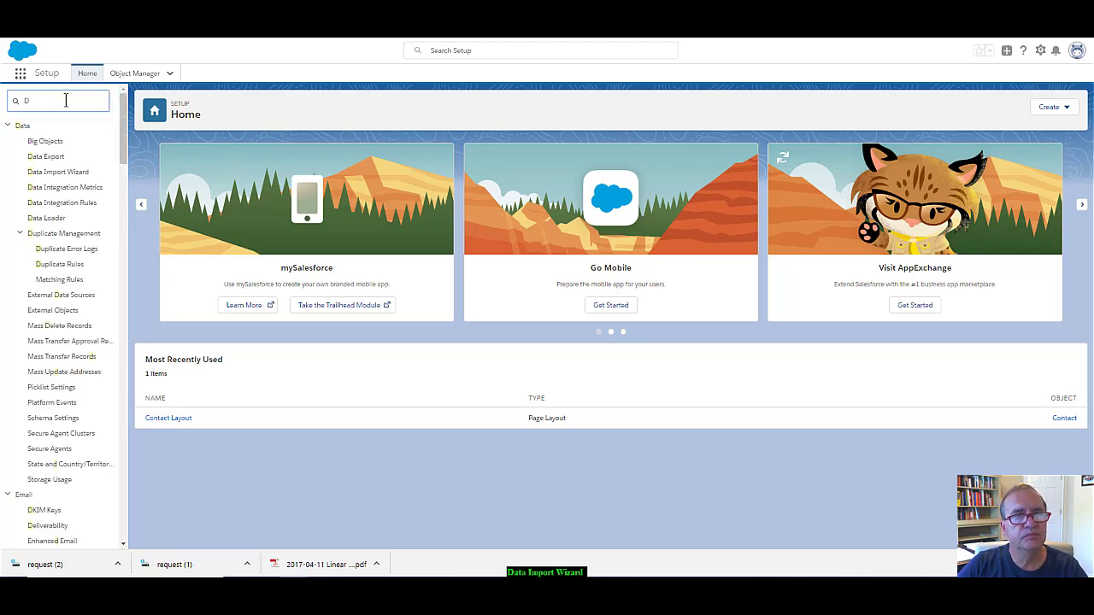
key("BackSpace")
key("BackSpace")
type("ATA")
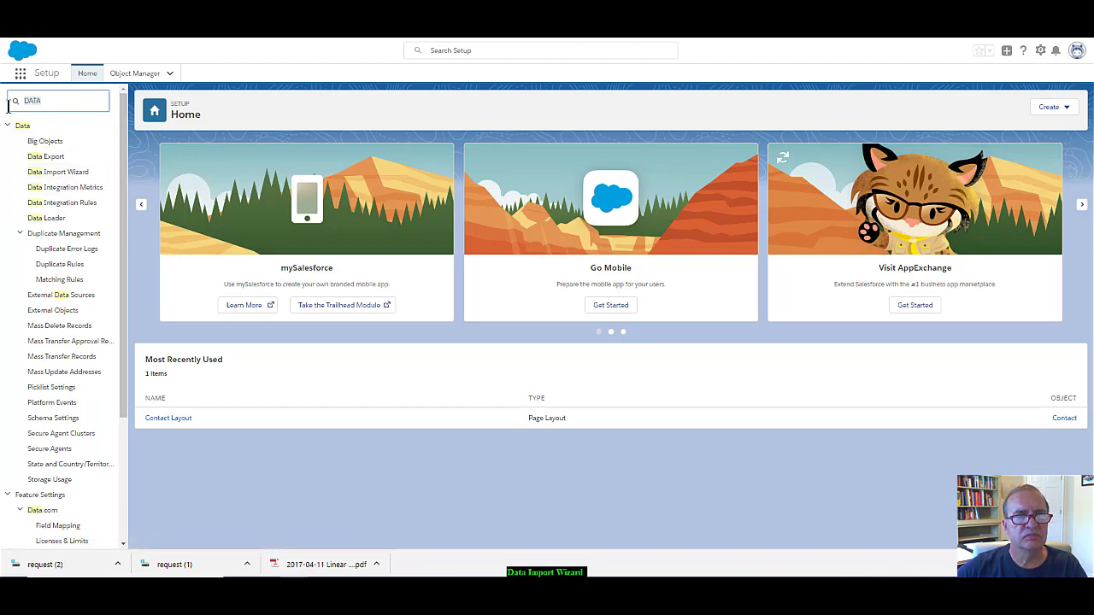
key("BackSpace")
key("BackSpace")
key("BackSpace")
key("BackSpace")
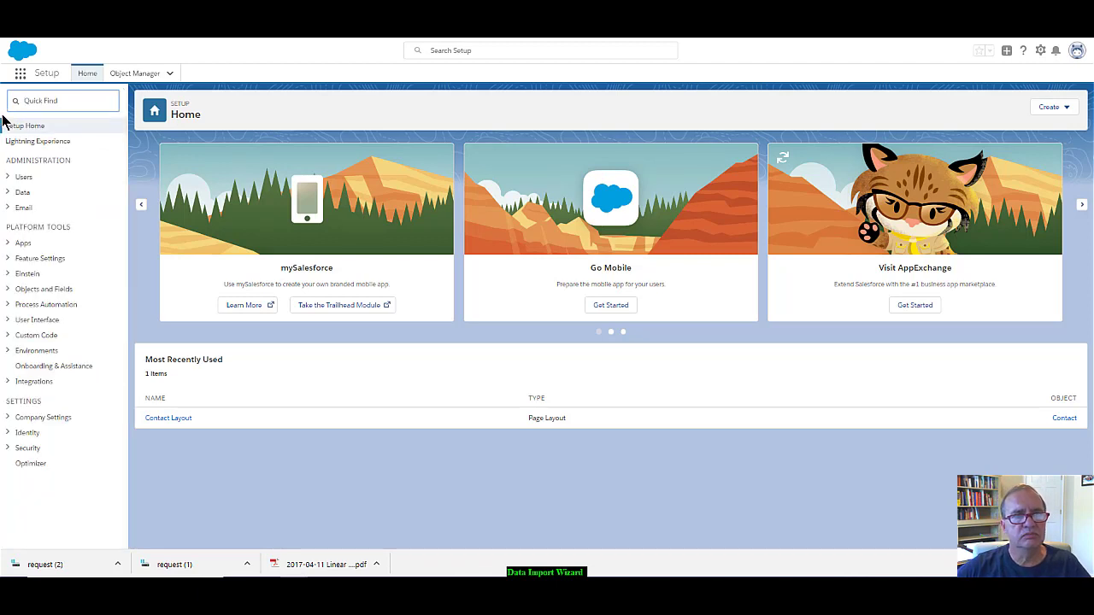
Open the Data Import Wizard from the Data administration settings and launch it.
left_click(9, 194)
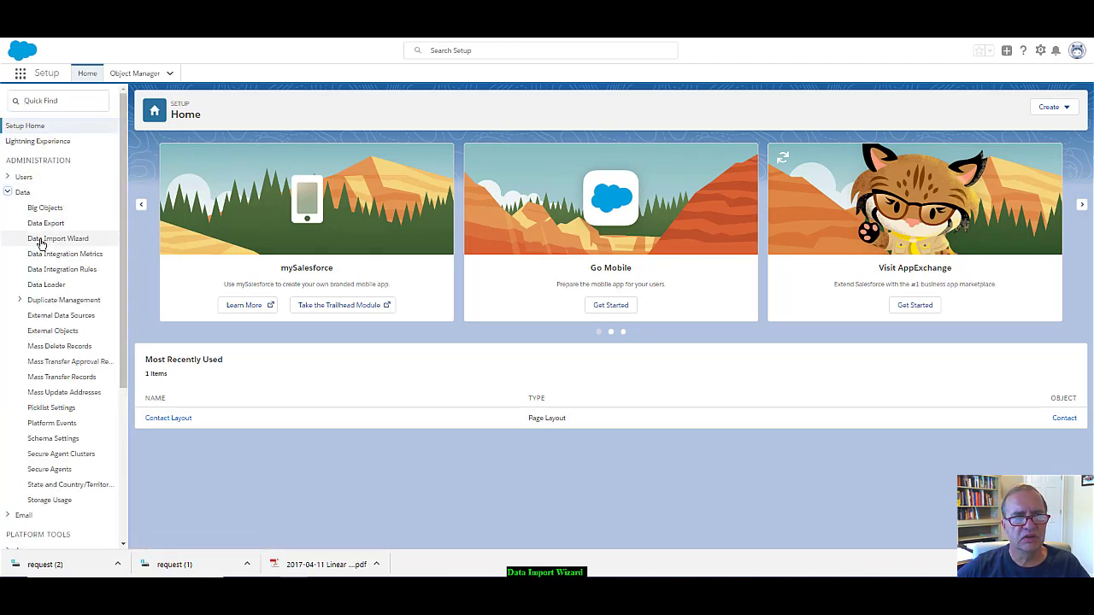
left_click(51, 244)
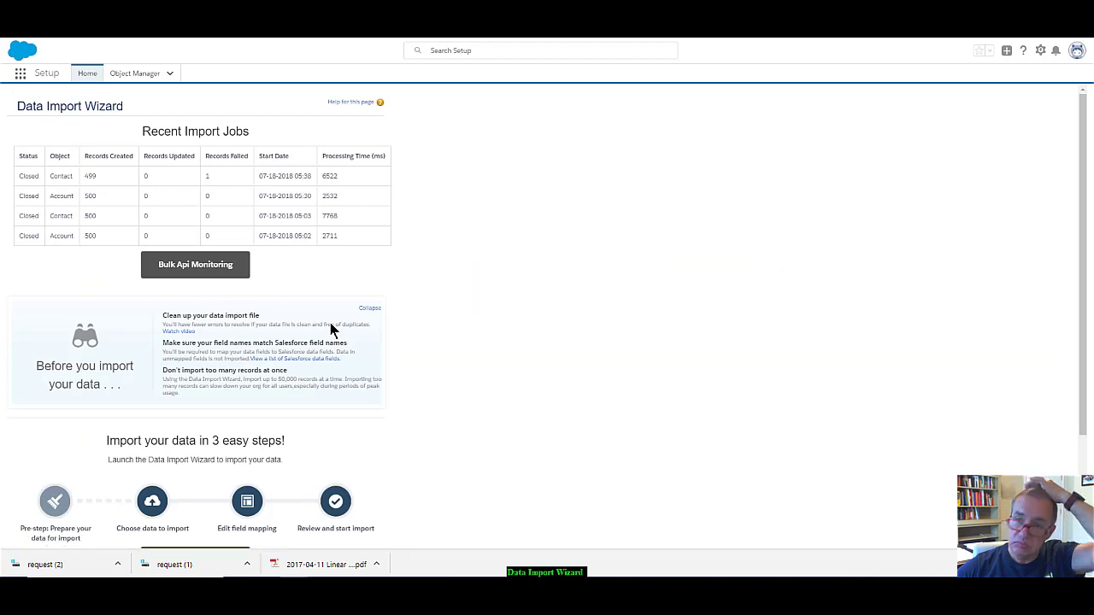
scroll(535, 320, "down", 3)
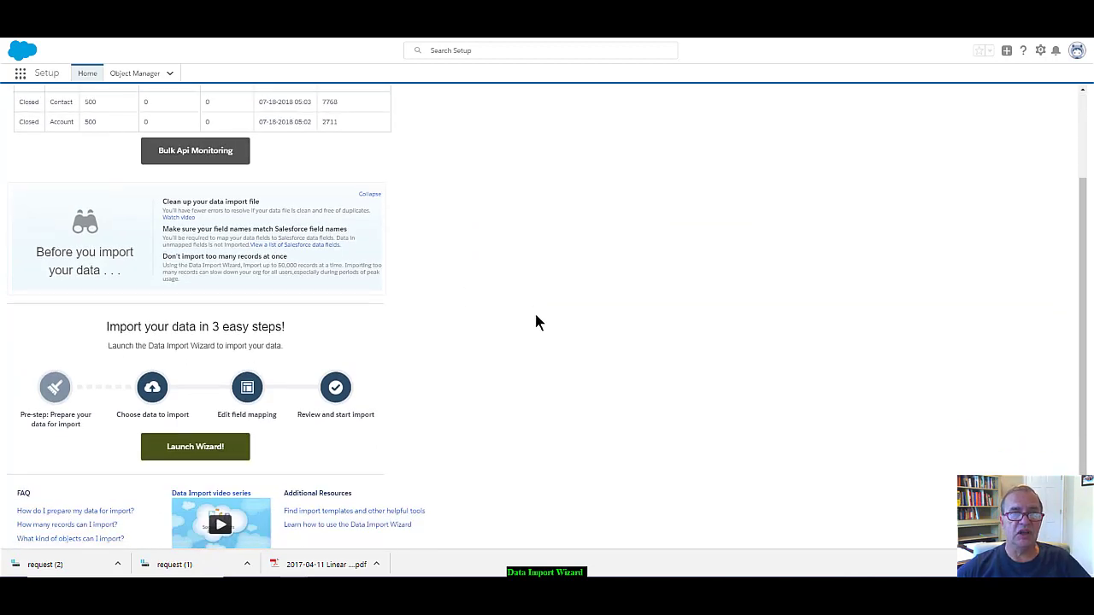
left_click(192, 448)
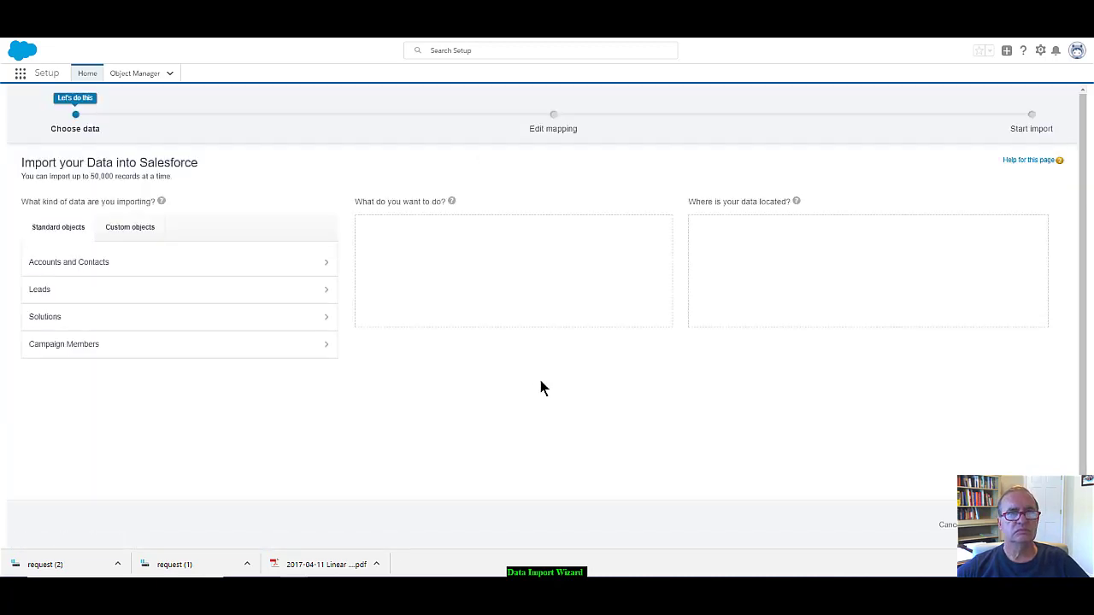
Set the import to add new Accounts and Contacts records from the CSV file "Fortune500Accounts edited", and continue to the field mapping.
left_click(95, 264)
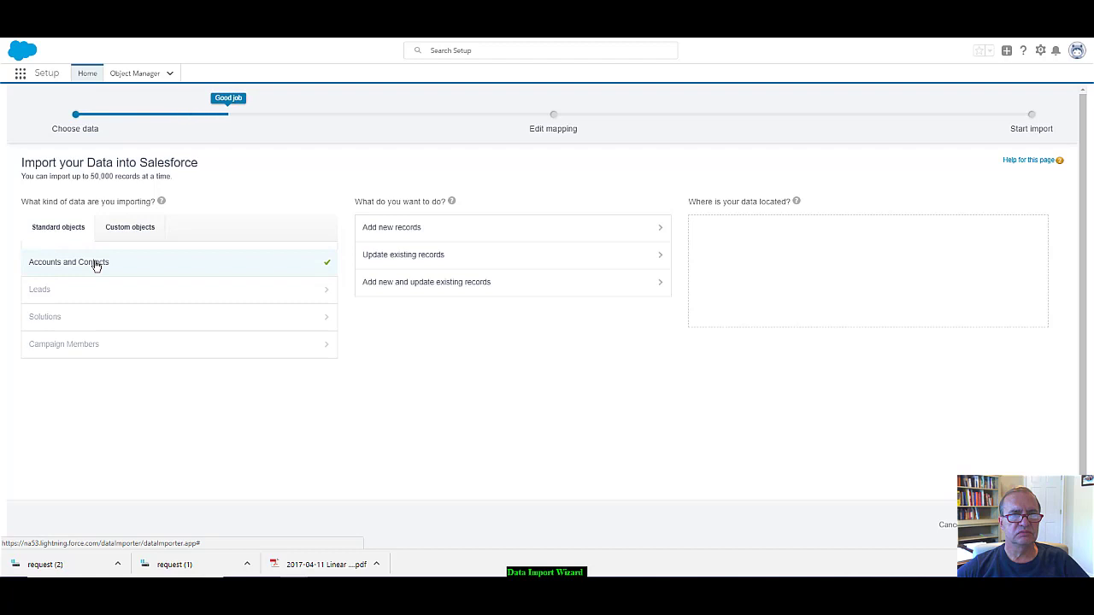
left_click(393, 231)
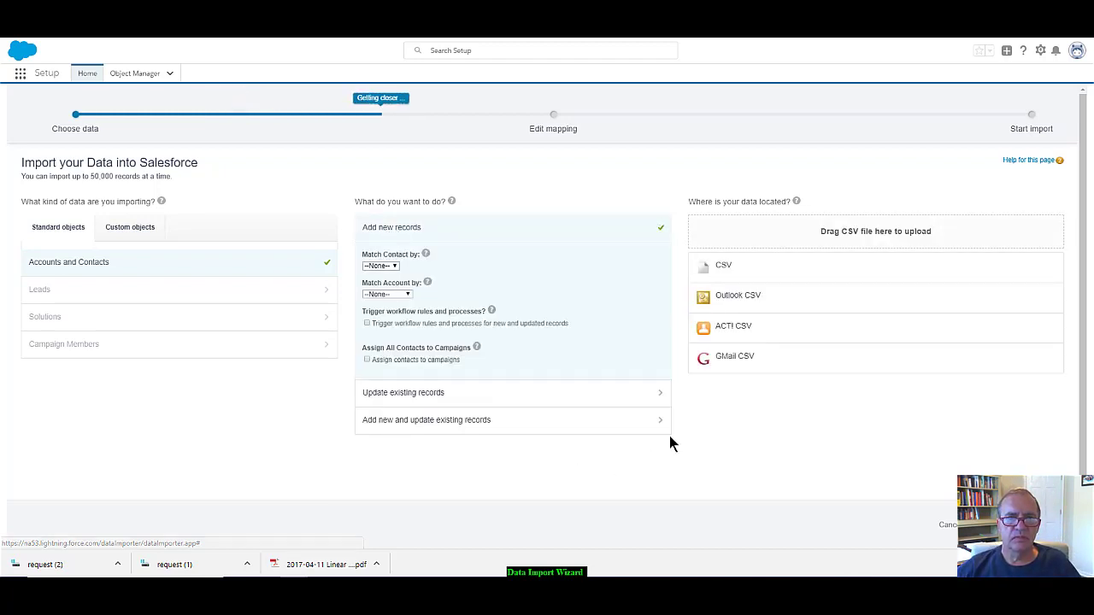
left_click(765, 270)
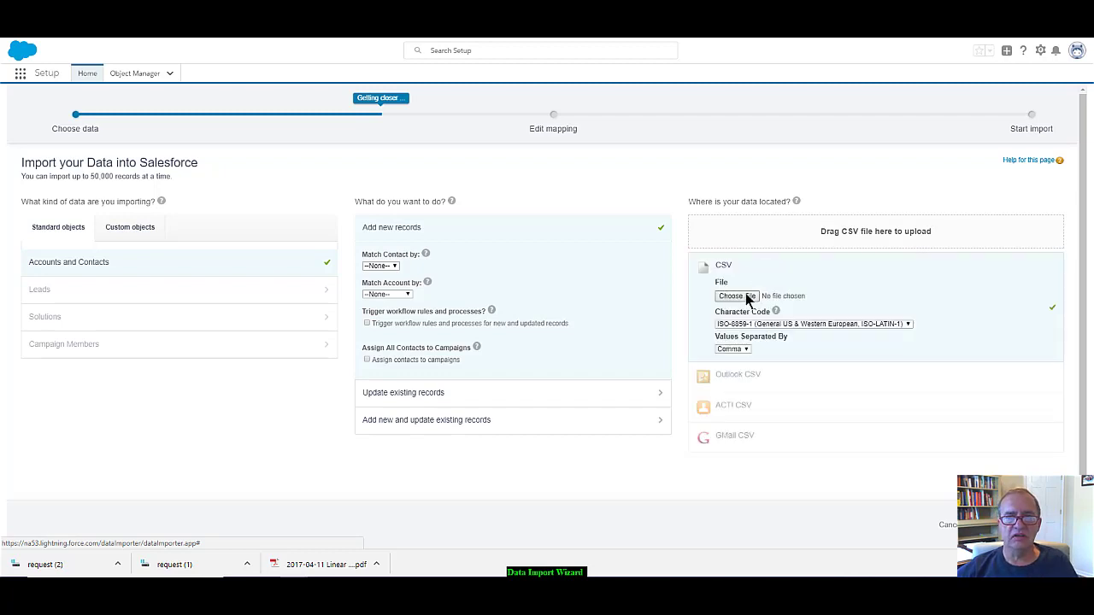
left_click(737, 297)
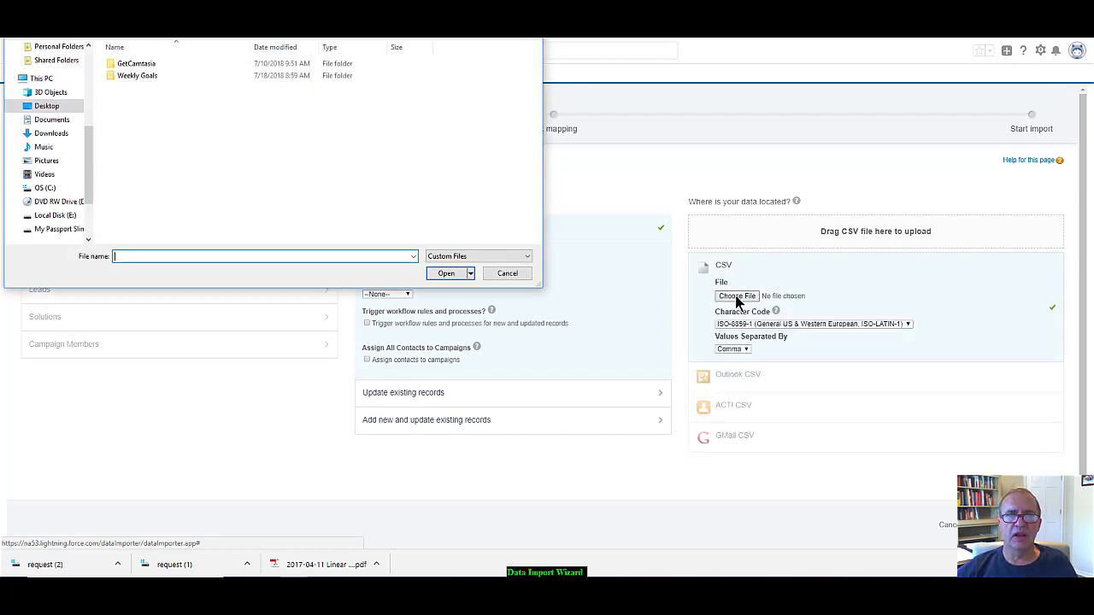
left_click(490, 256)
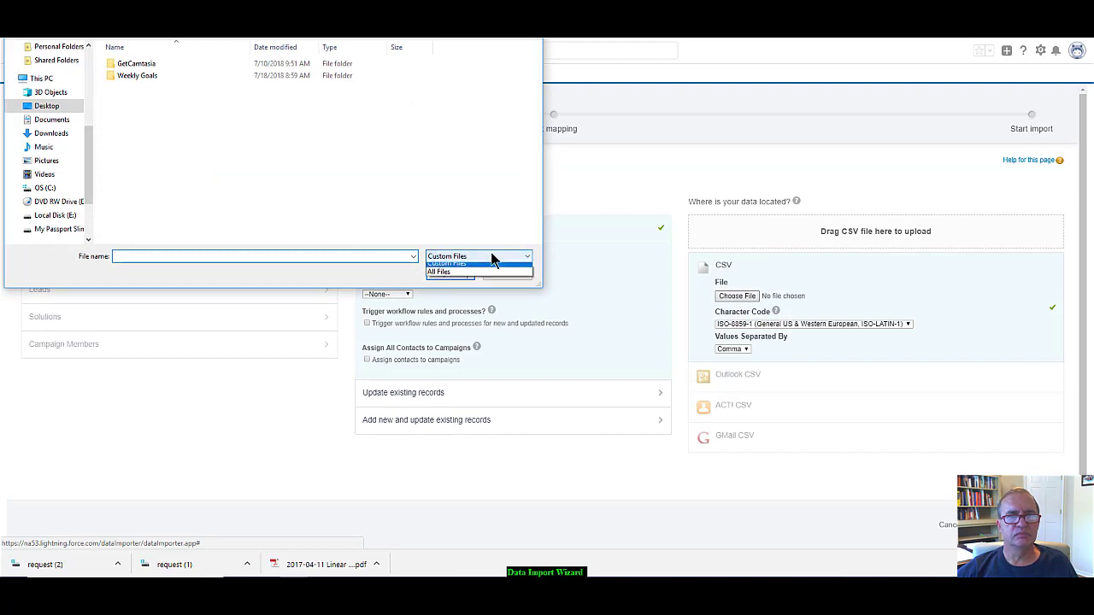
left_click(469, 276)
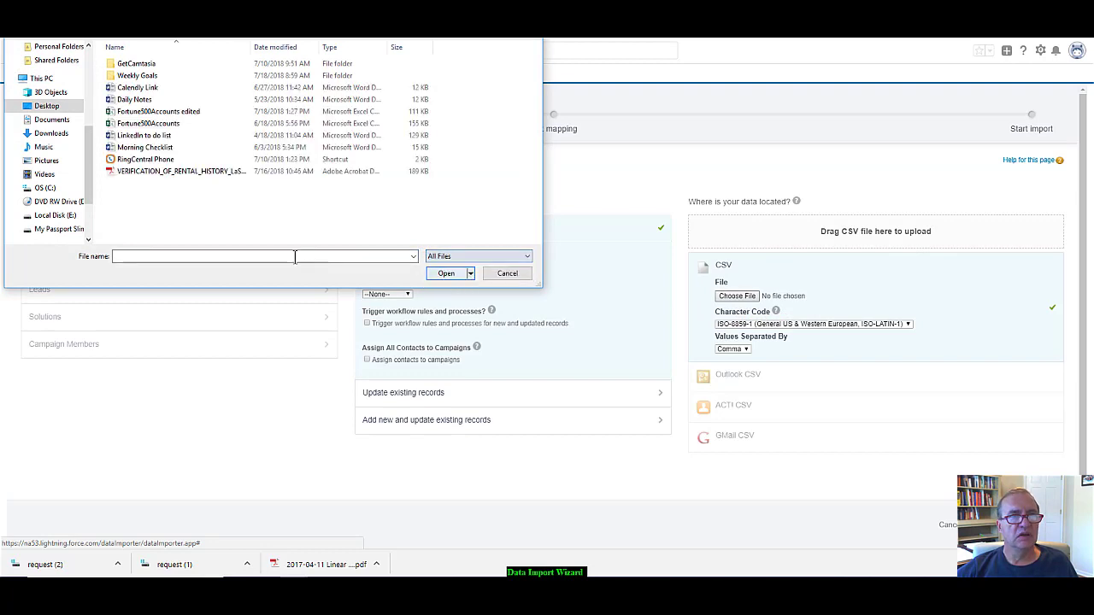
left_click(141, 112)
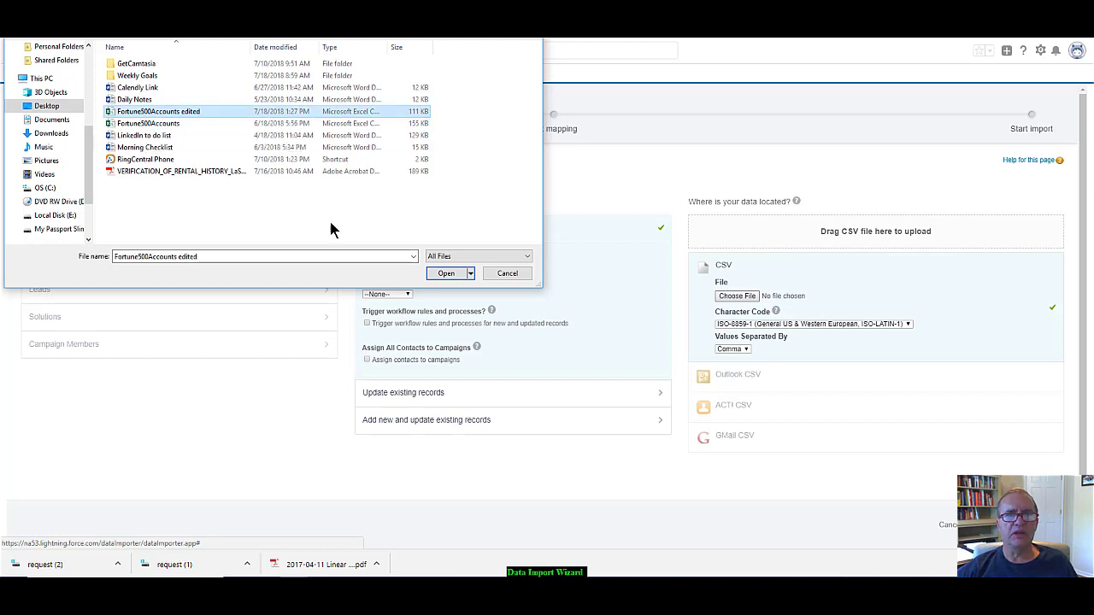
left_click(447, 274)
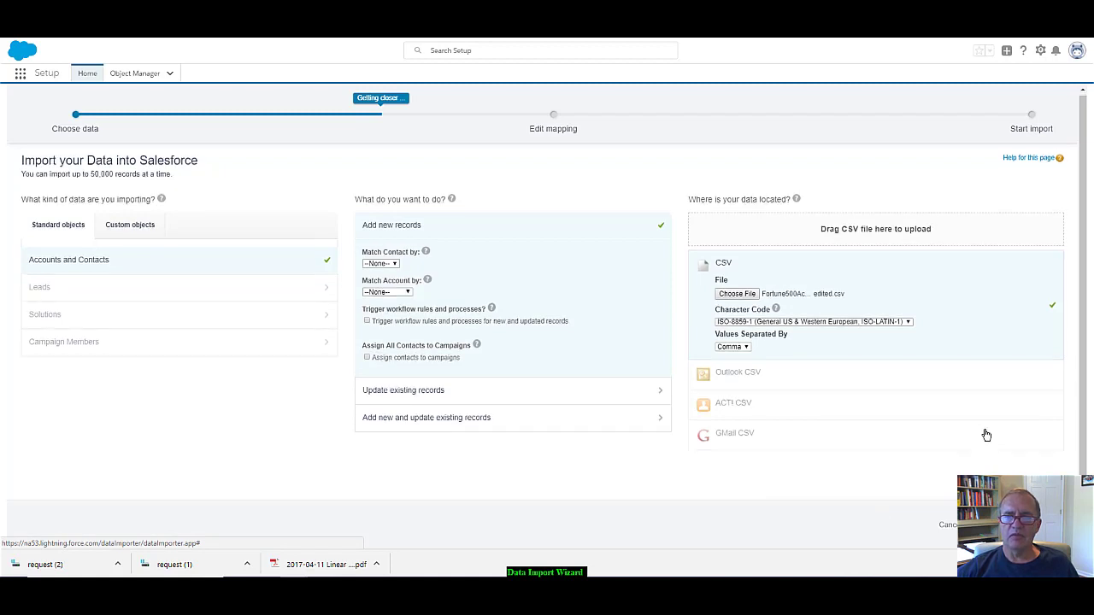
scroll(985, 435, "down", 1)
left_click(1051, 524)
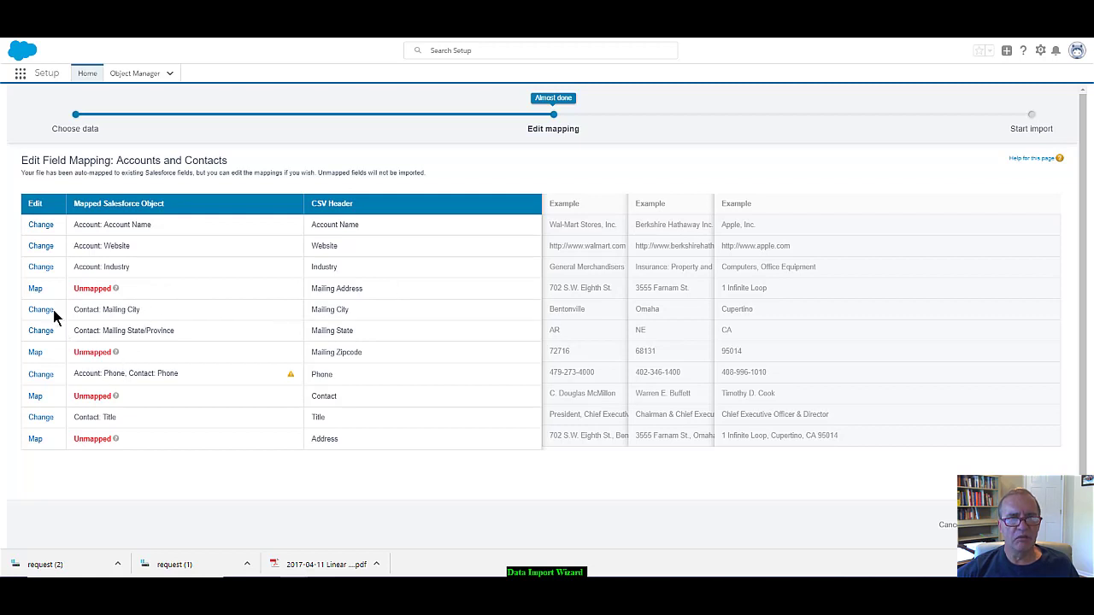
Map the unmapped CSV header Contact to the Salesforce field Contact: Name.
mouse_move(116, 395)
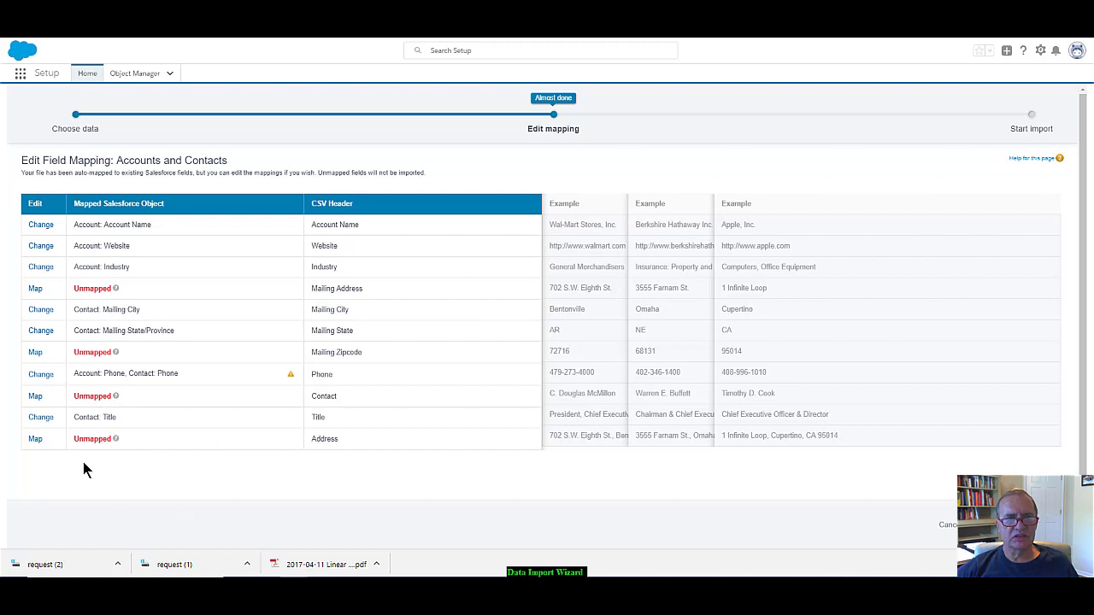
left_click(35, 397)
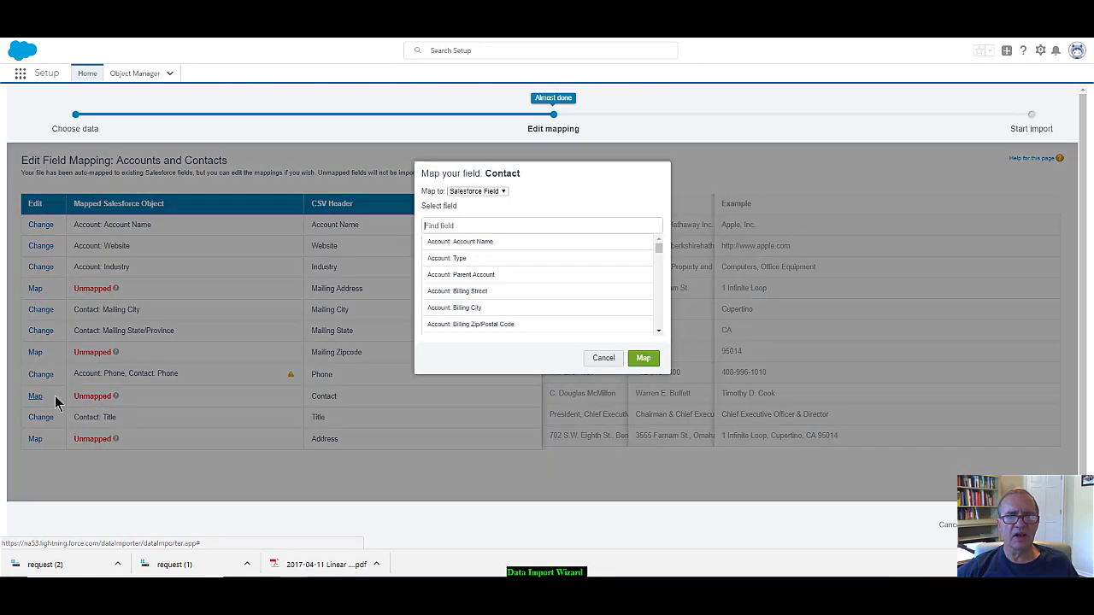
scroll(590, 289, "down", 5)
scroll(589, 290, "down", 6)
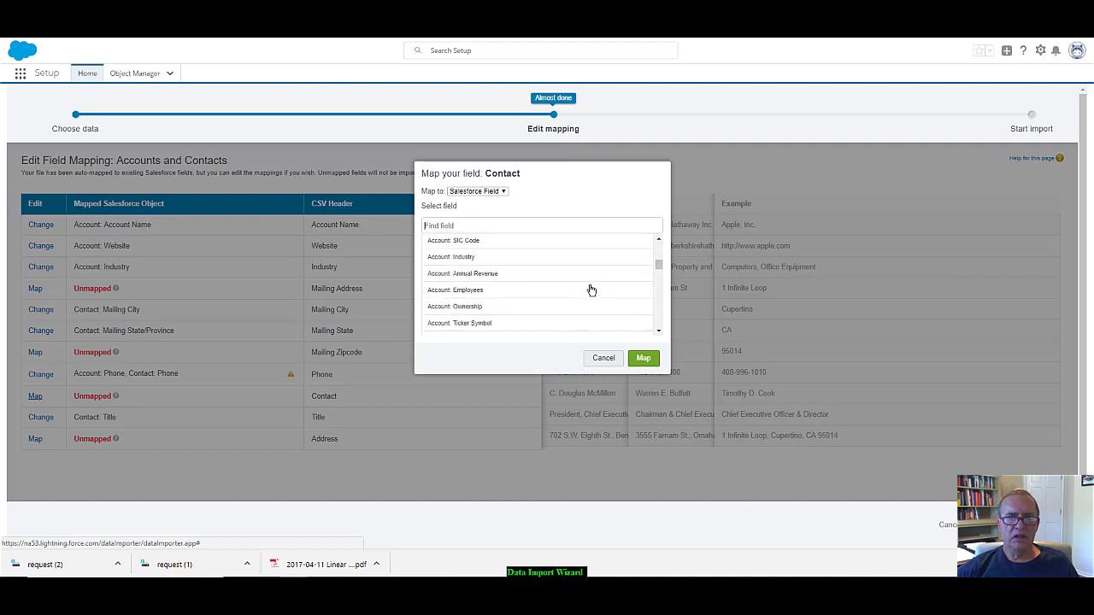
scroll(589, 290, "down", 8)
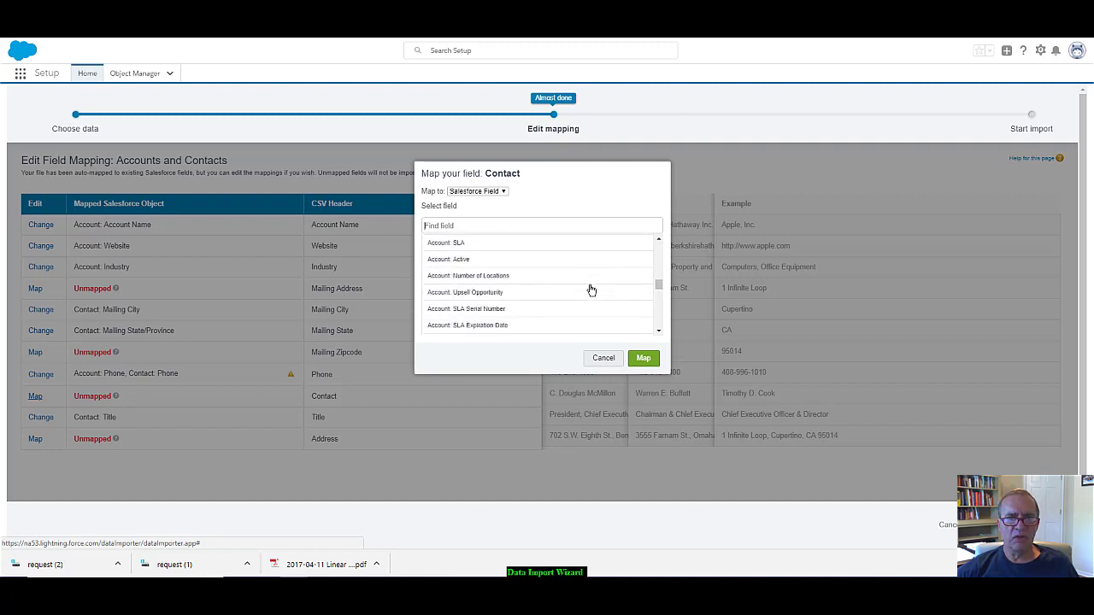
scroll(590, 290, "up", 2)
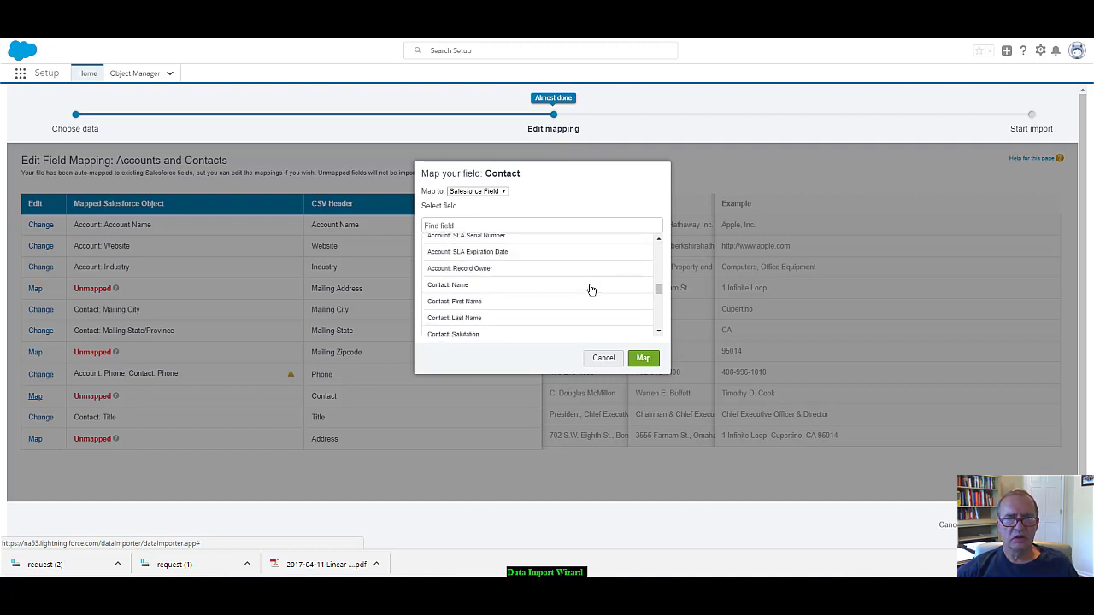
left_click(446, 287)
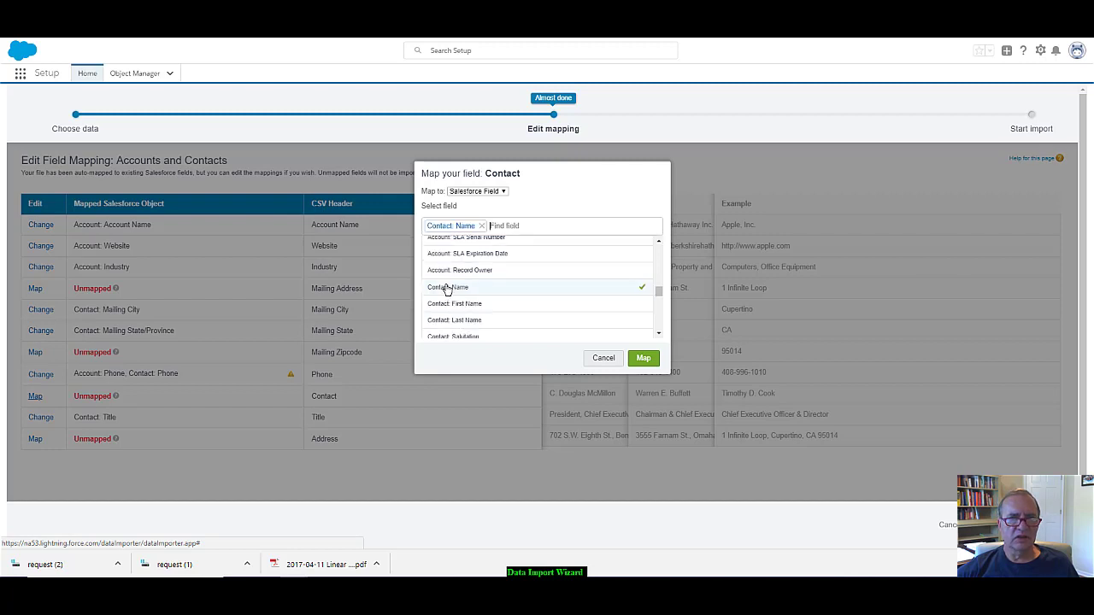
left_click(642, 359)
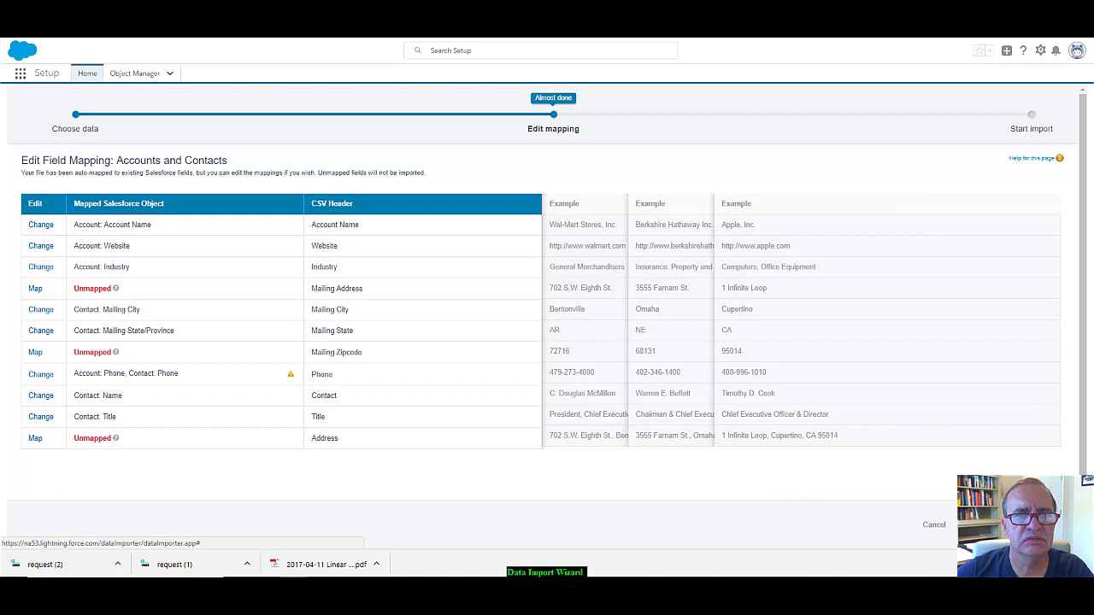
Accept the field mapping, start the import and review its bulk data load job details.
left_click(1039, 524)
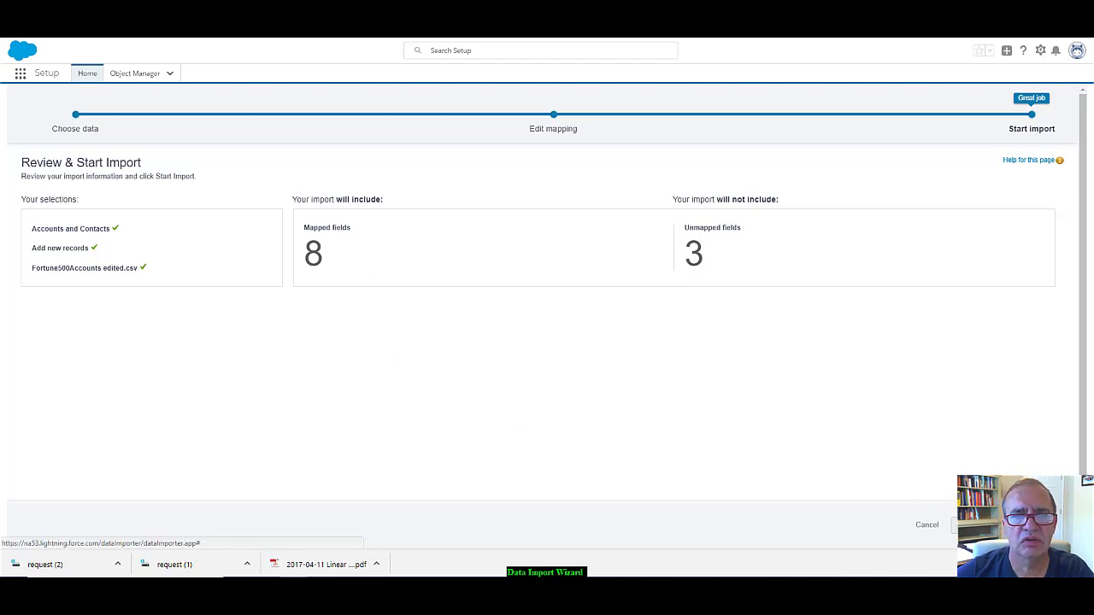
left_click(982, 524)
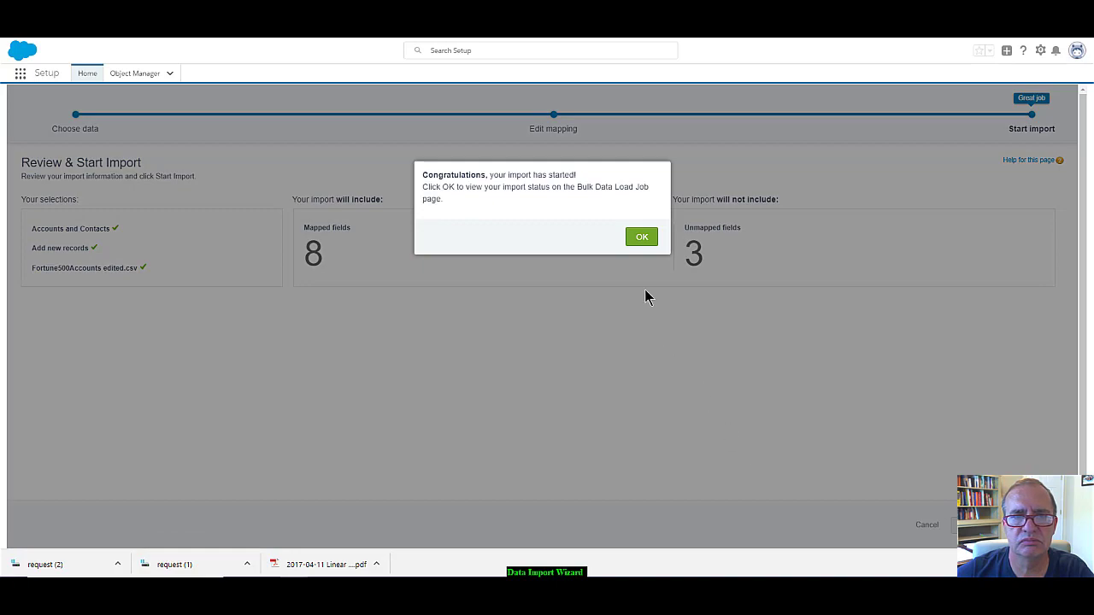
left_click(641, 237)
scroll(670, 378, "down", 3)
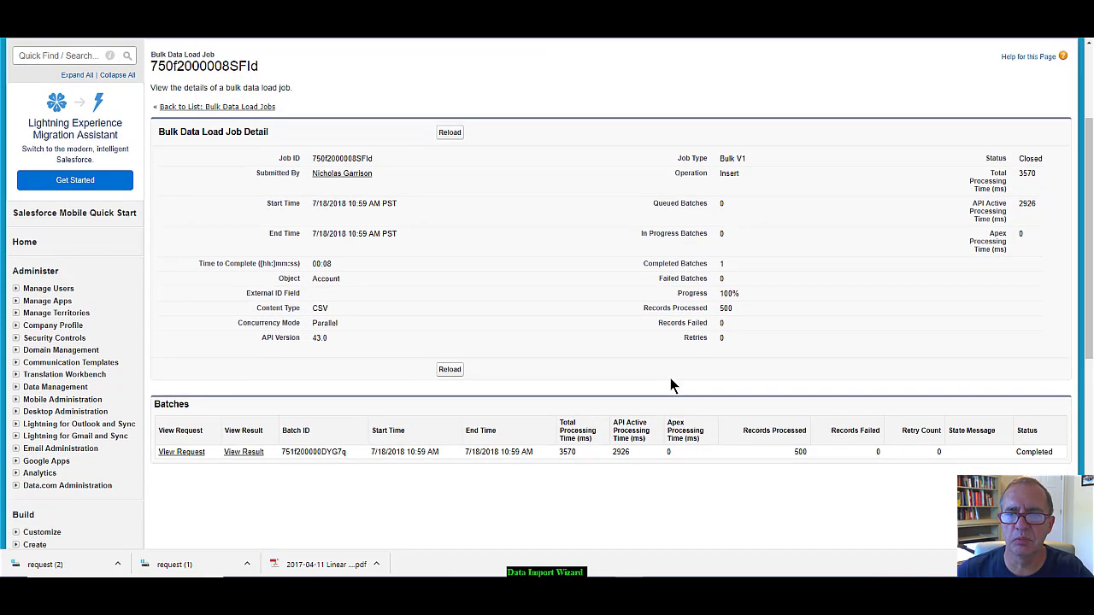
scroll(672, 380, "up", 3)
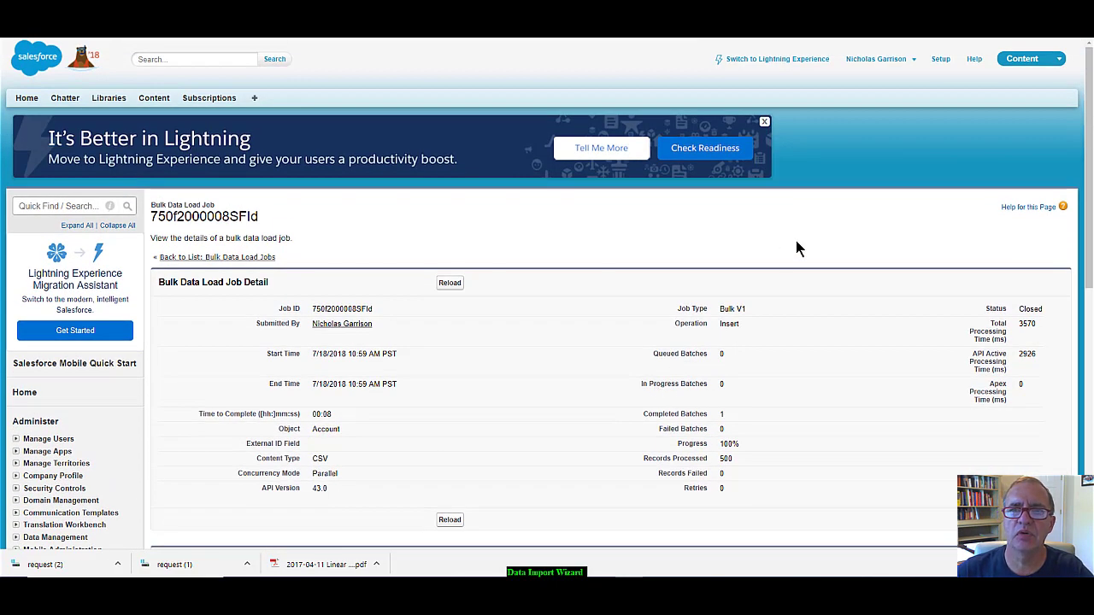
Return to Lightning Experience and browse the accounts in the New This Week list view.
left_click(791, 65)
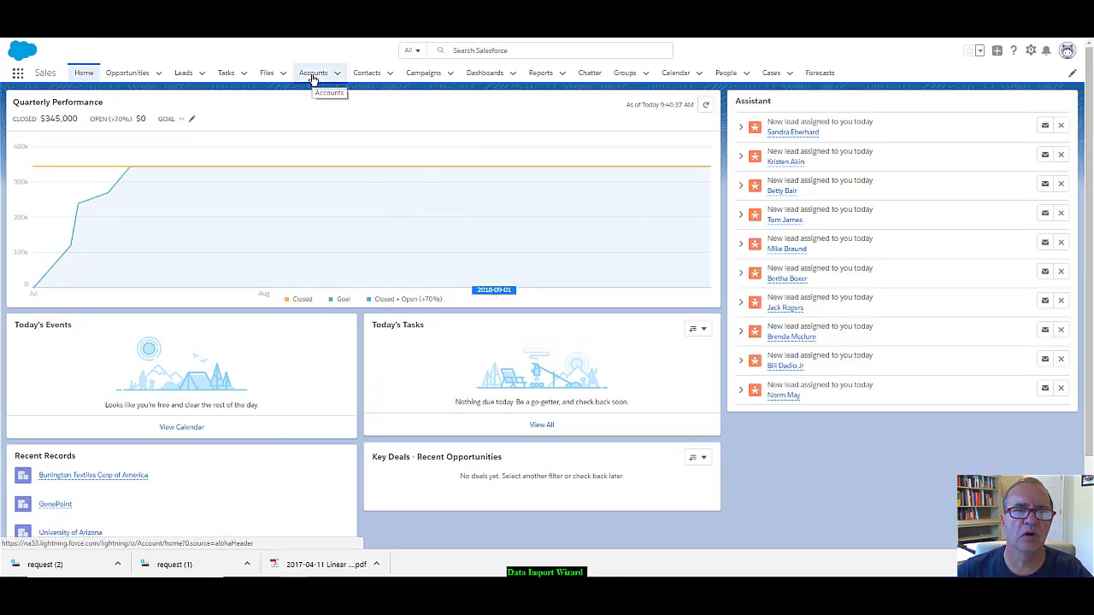
left_click(313, 74)
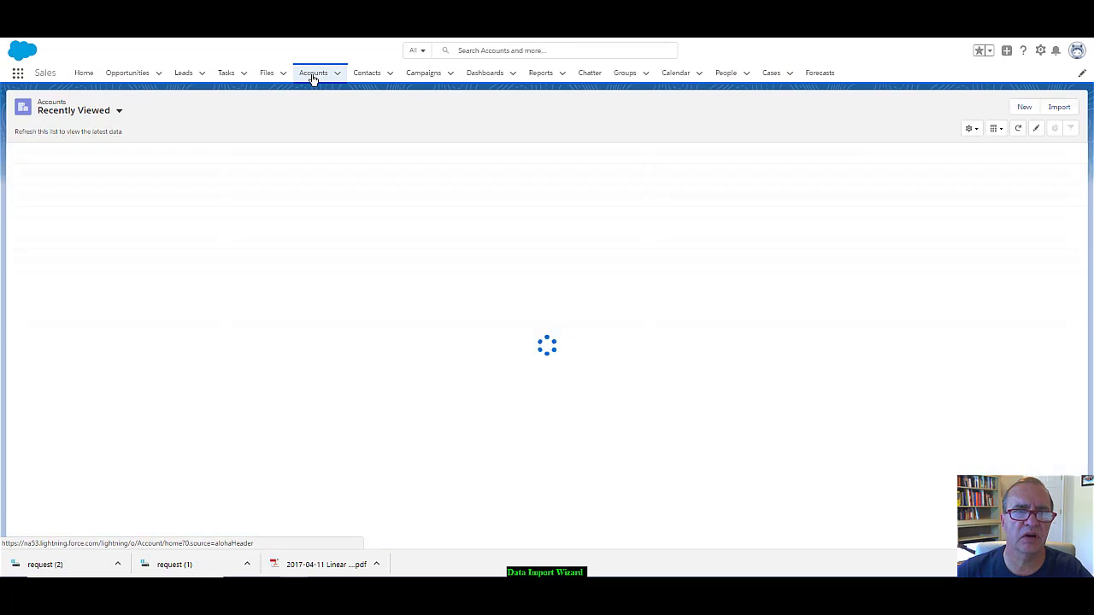
left_click(120, 112)
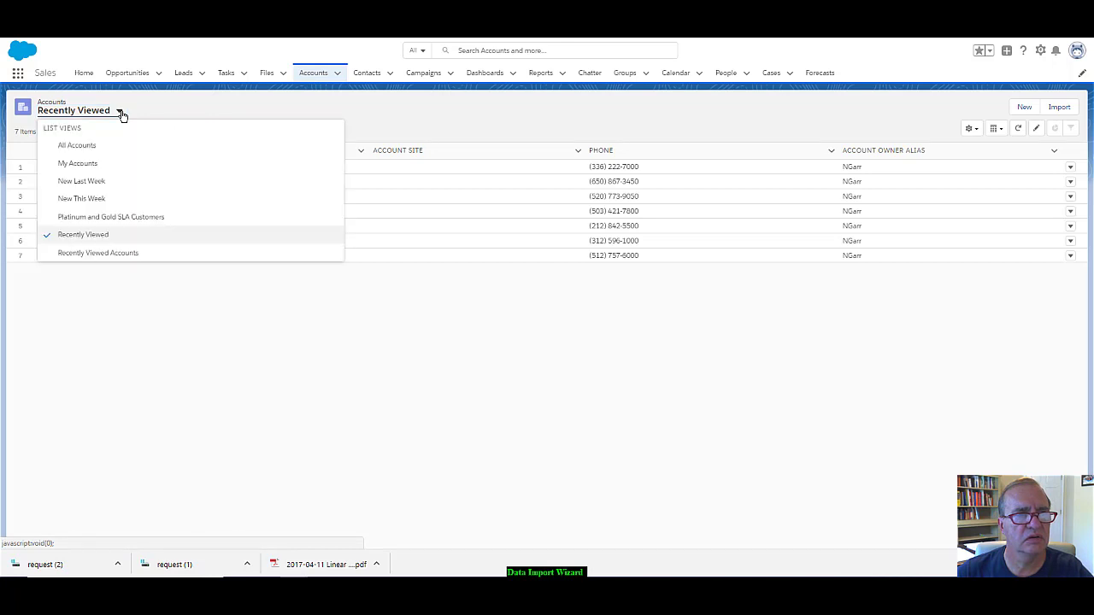
left_click(85, 200)
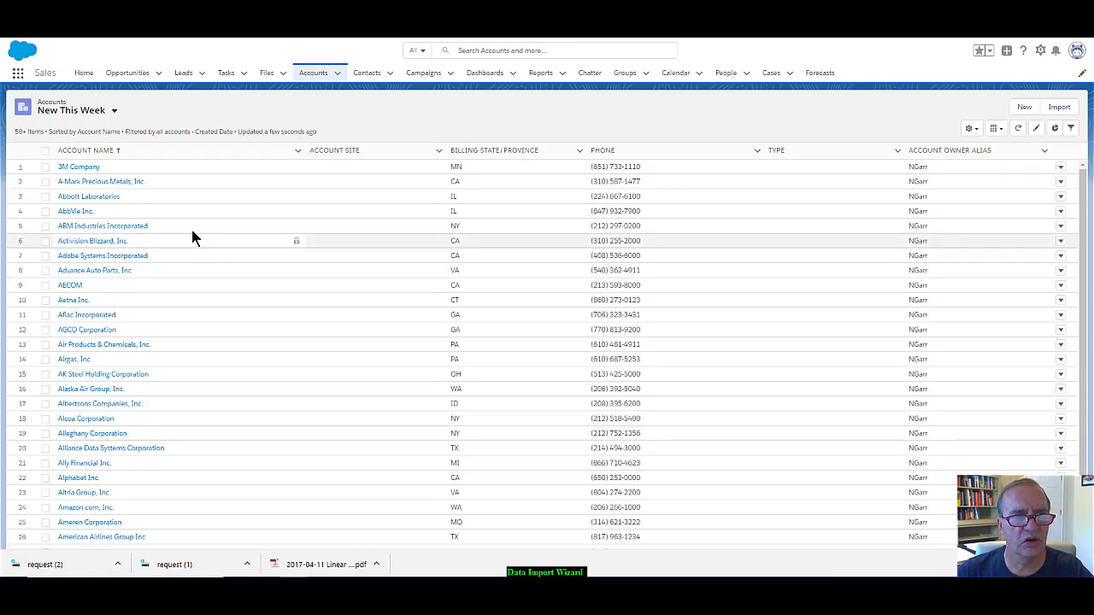
scroll(186, 210, "down", 2)
scroll(186, 210, "down", 1)
scroll(189, 231, "up", 3)
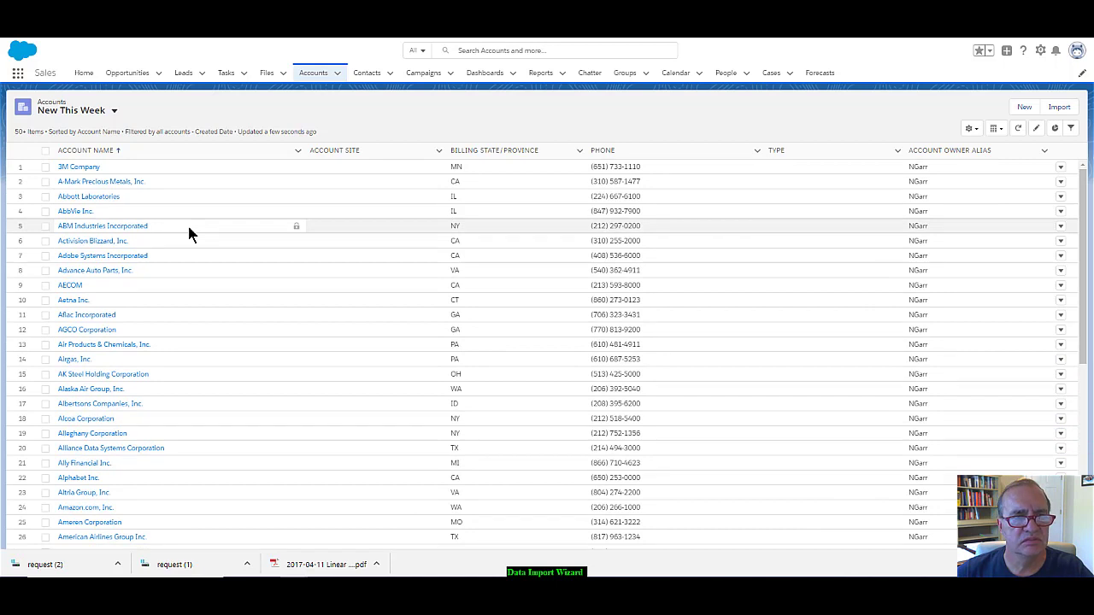
Check the 3M Company account for its imported contact, reloading the record, viewing its related contacts list and reopening the account.
left_click(88, 170)
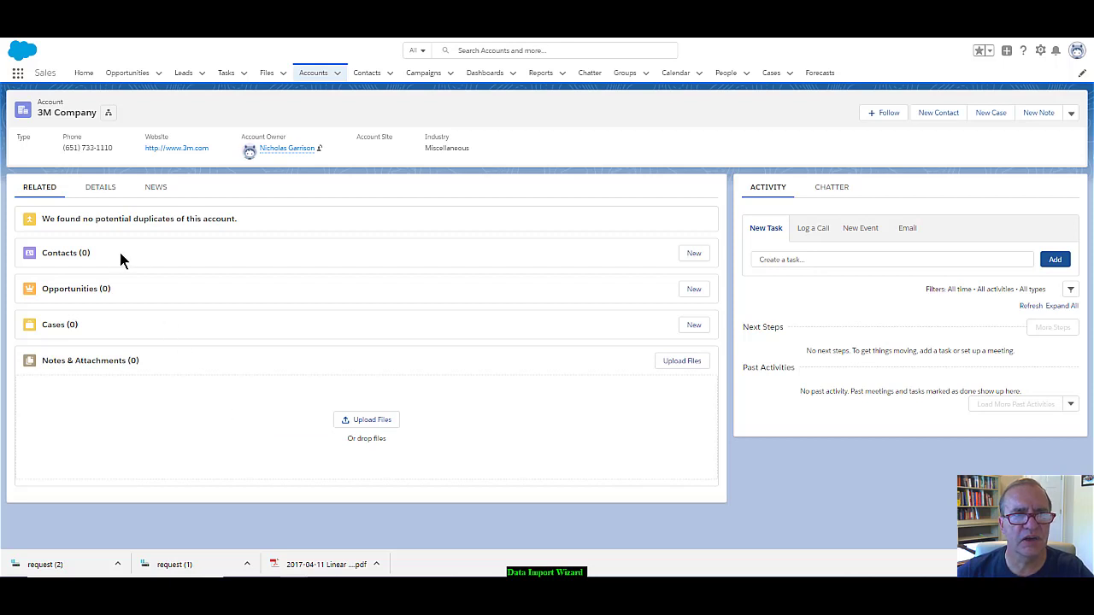
right_click(189, 417)
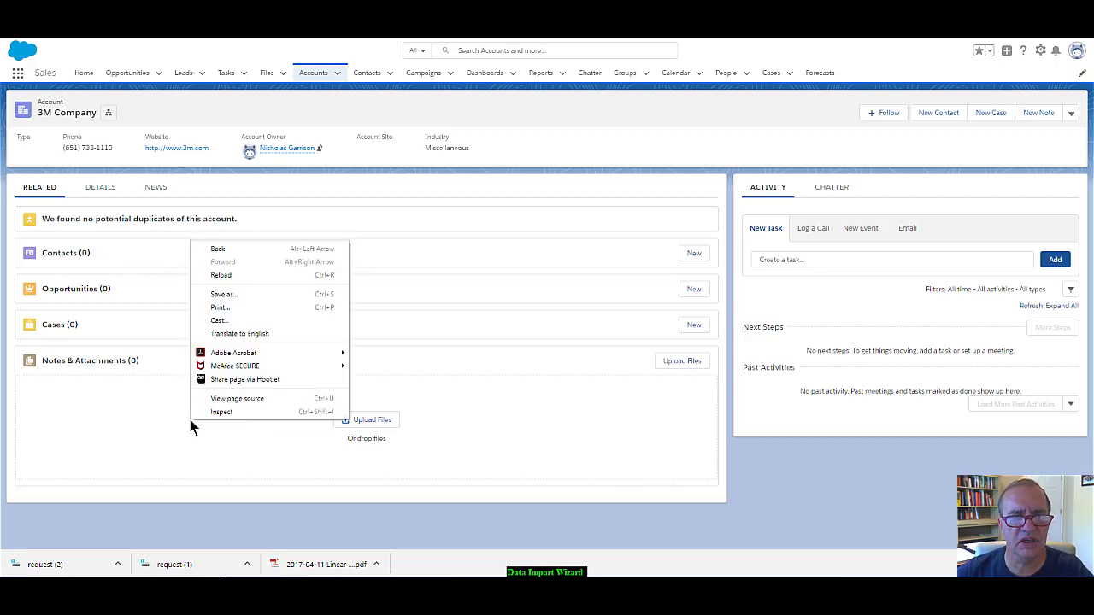
left_click(221, 276)
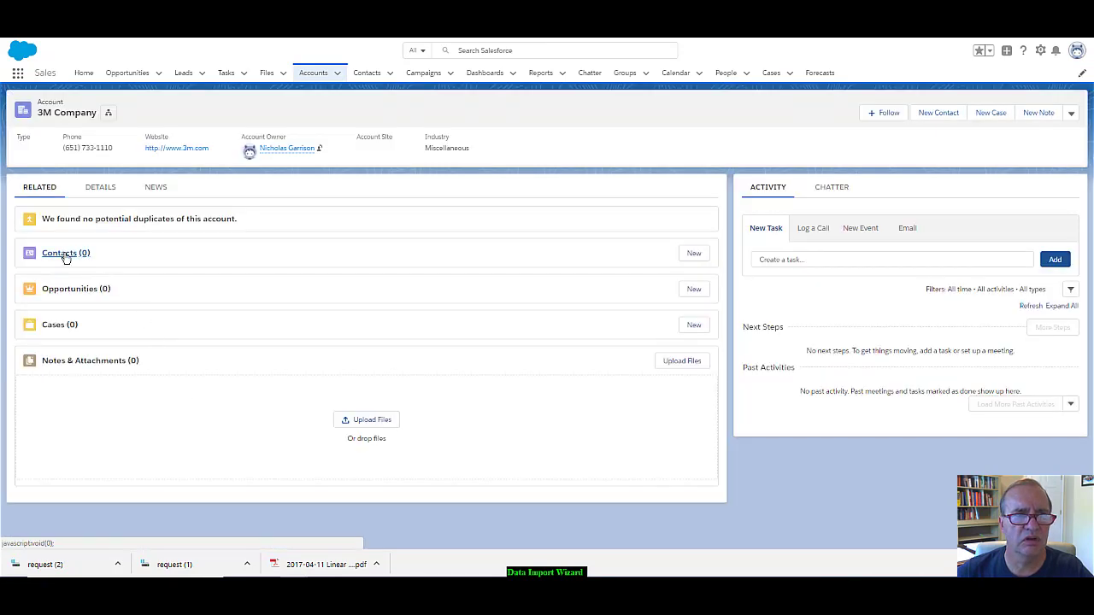
left_click(66, 255)
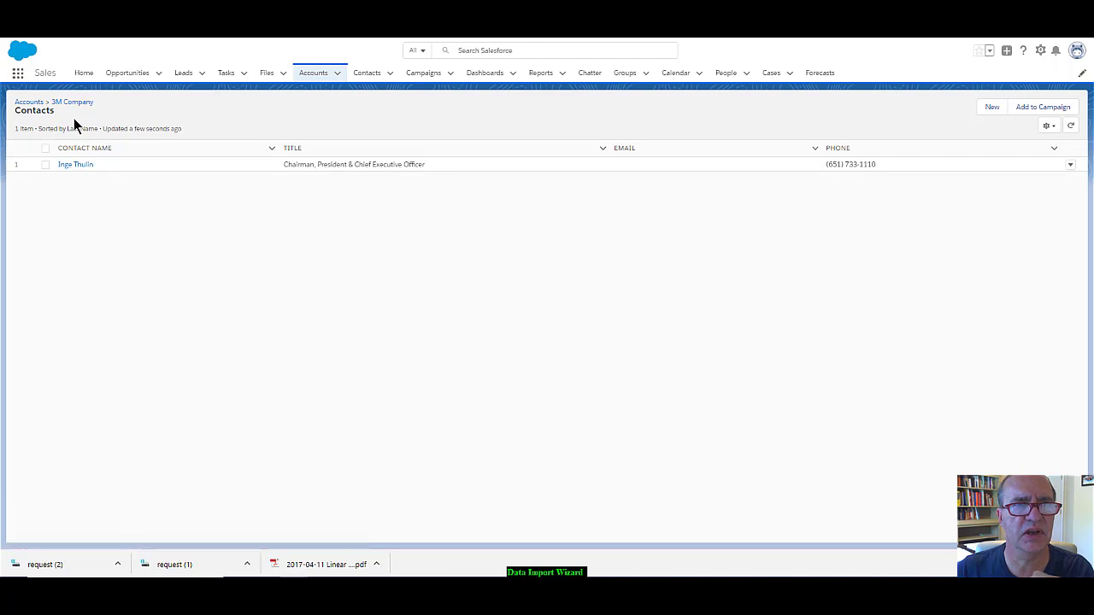
left_click(316, 77)
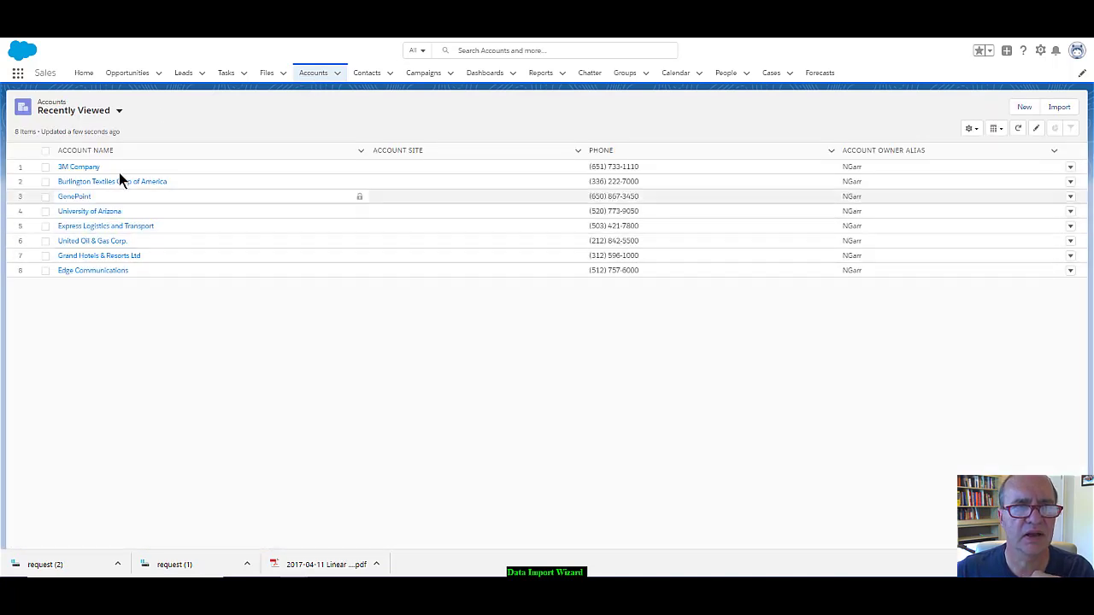
left_click(69, 167)
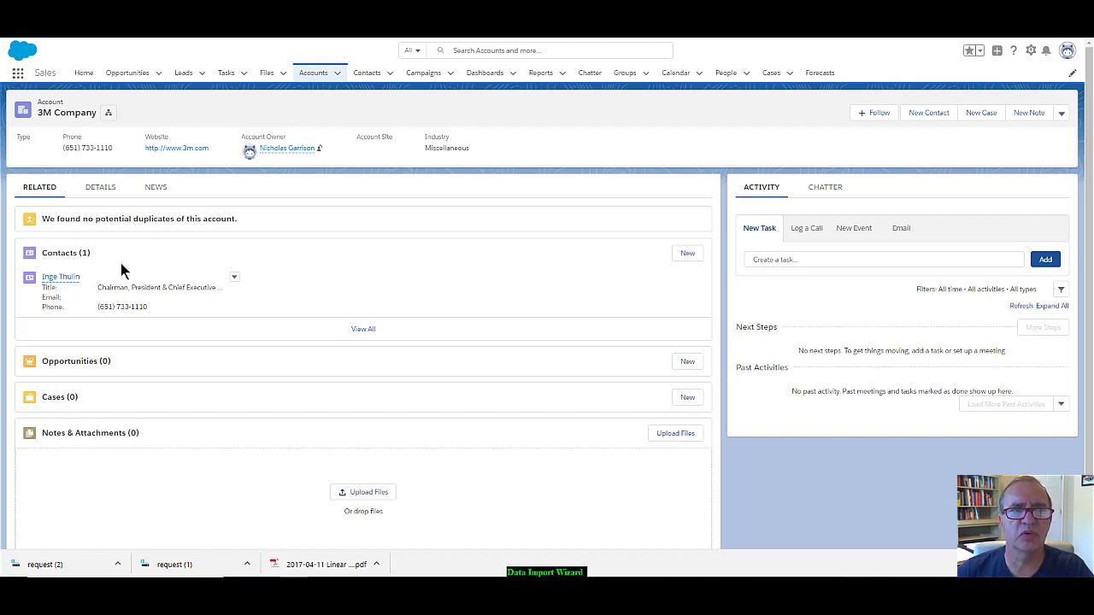
Switch the Contacts list to the New This Week view and browse the imported contacts.
left_click(367, 73)
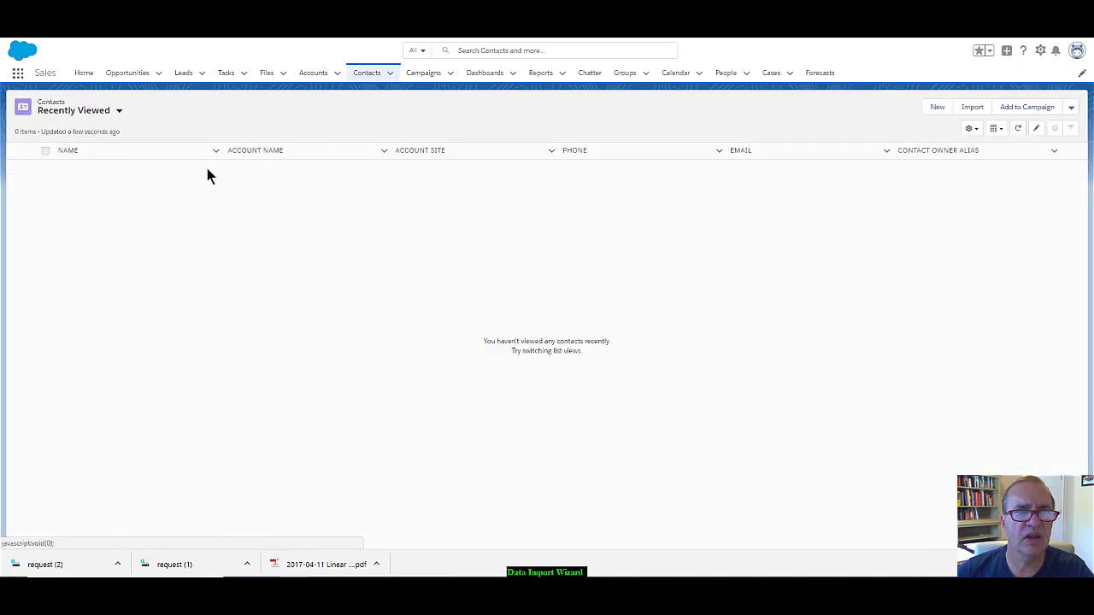
left_click(119, 111)
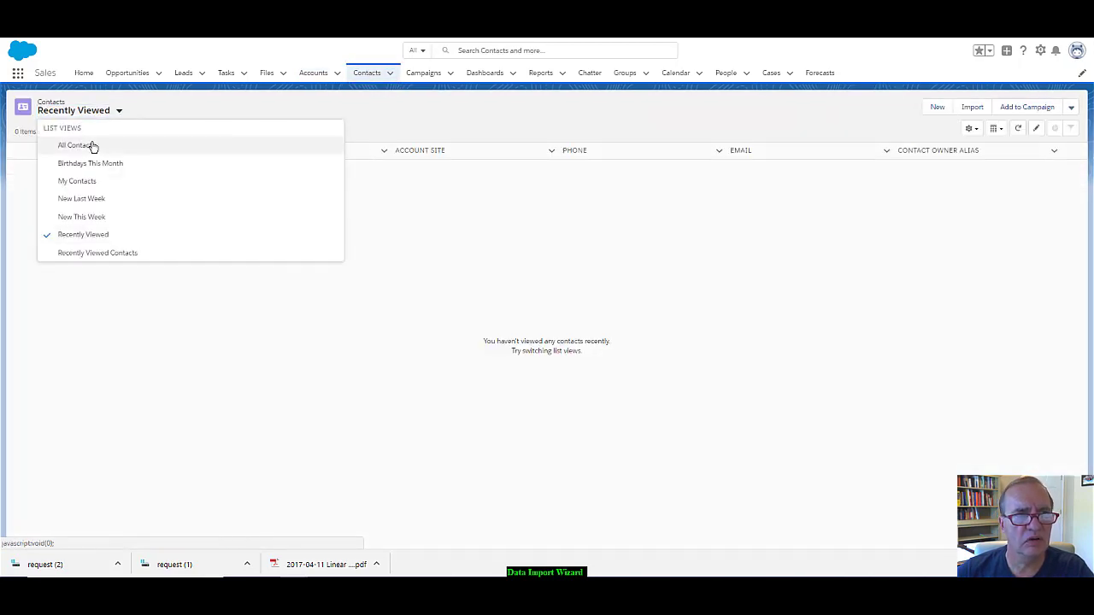
left_click(83, 215)
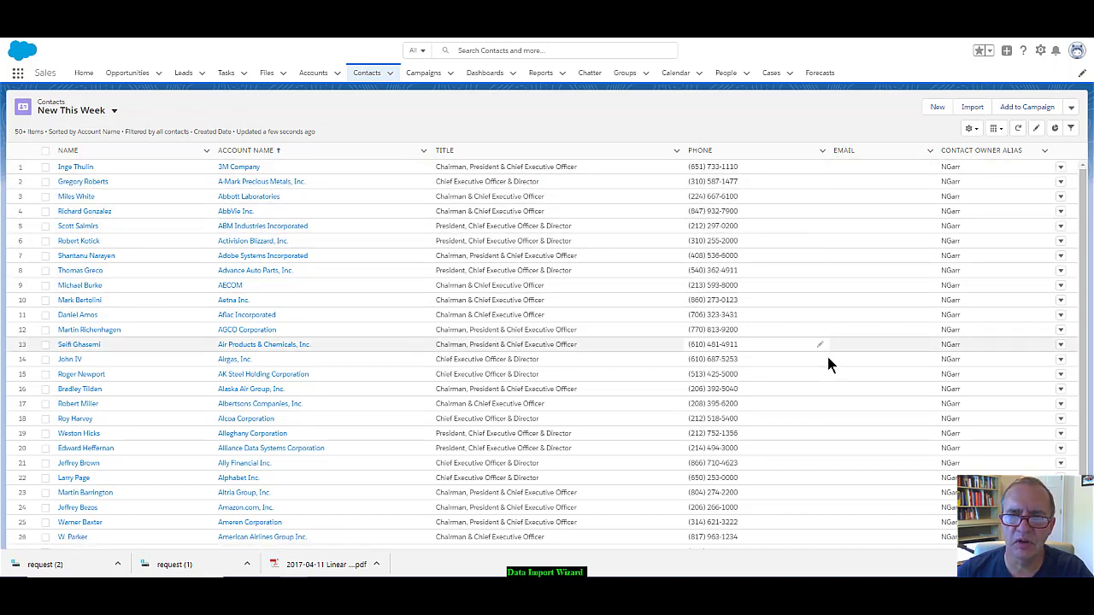
scroll(827, 359, "down", 2)
scroll(828, 366, "up", 2)
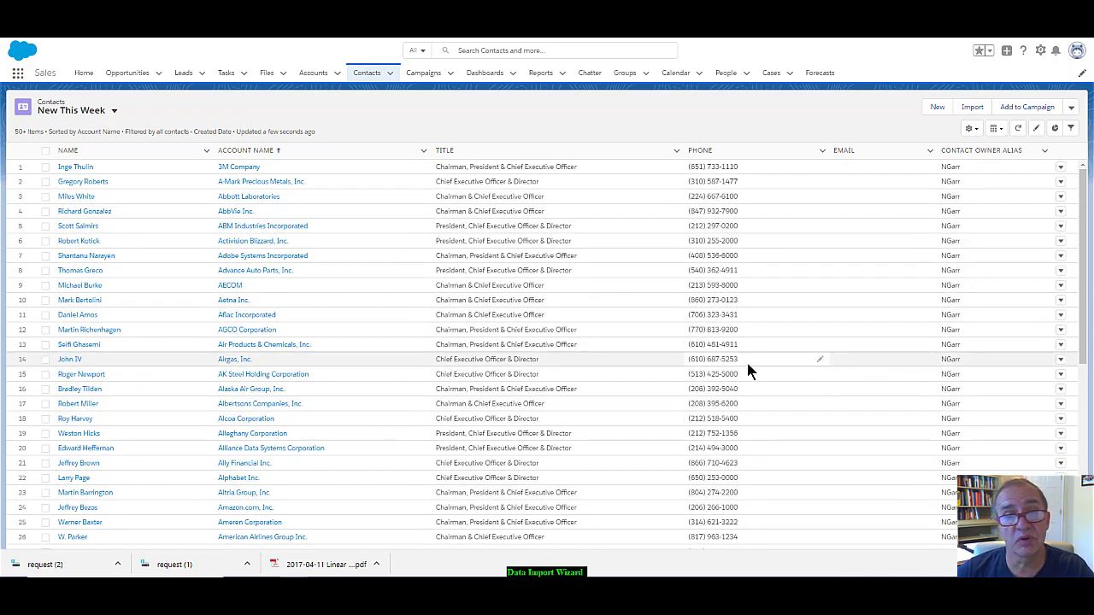